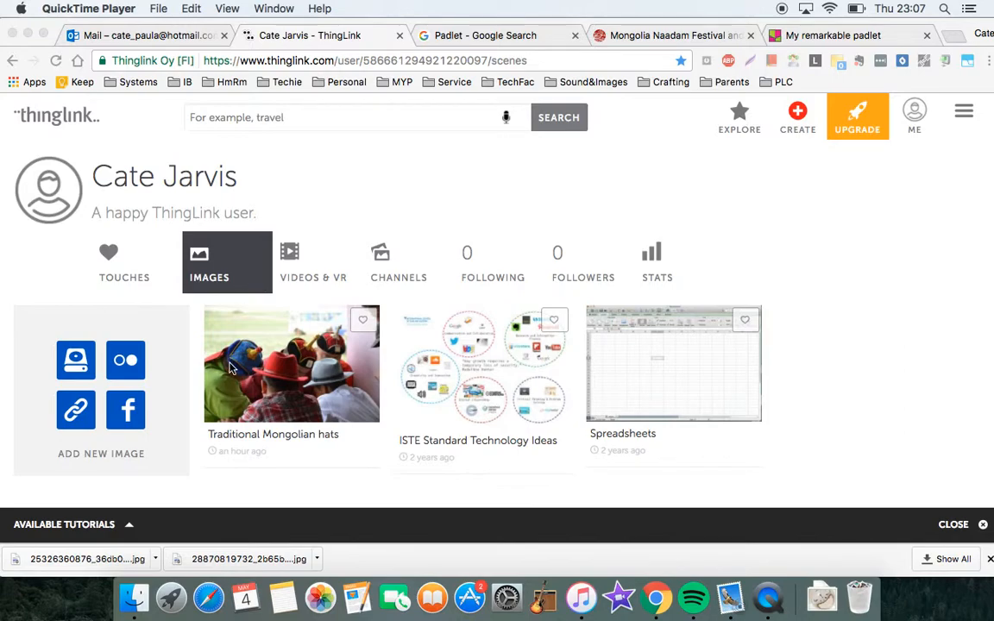
# Step: Review ThingLink's image creation options, including hard-drive upload and web address import, and return to the profile's images
pyautogui.click(800, 114)
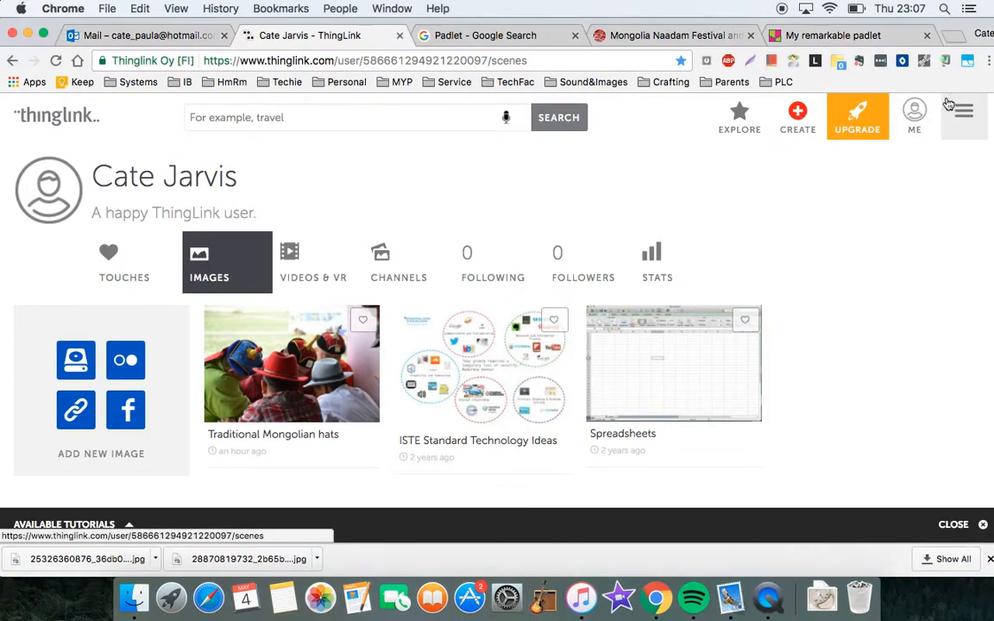
pyautogui.click(798, 123)
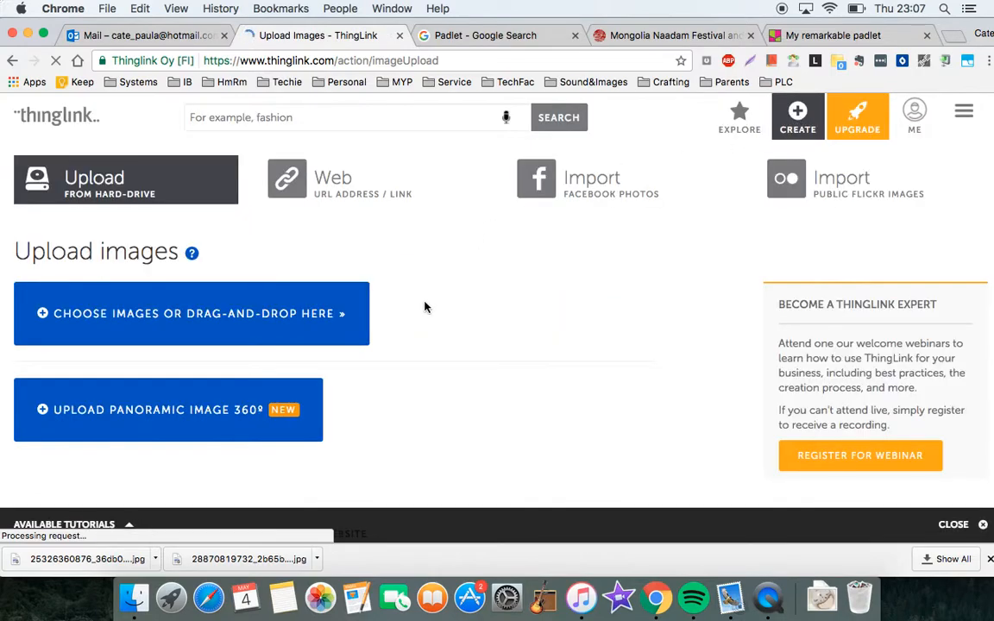
pyautogui.click(354, 195)
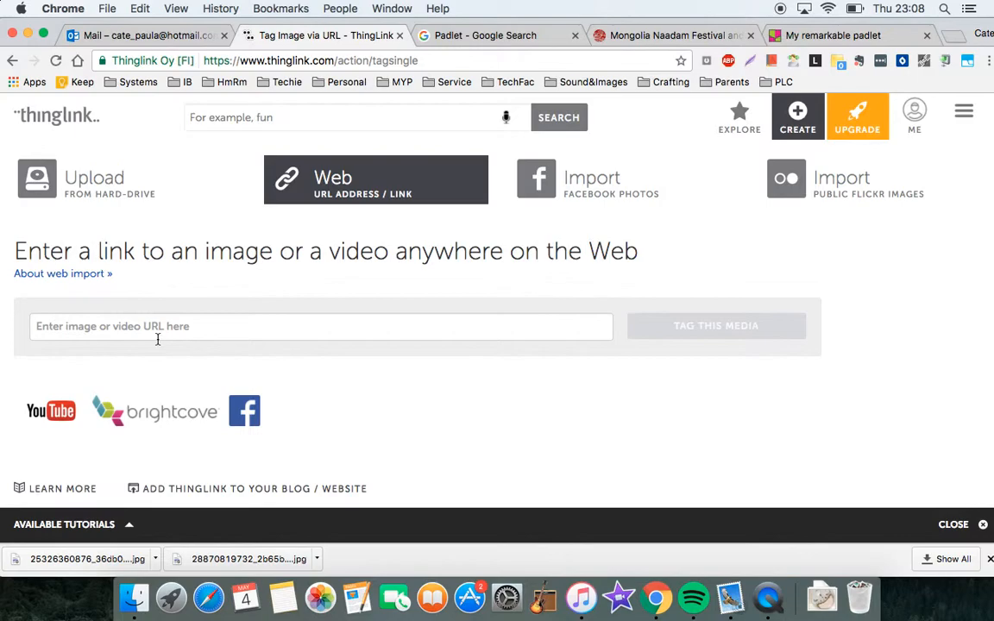
pyautogui.click(104, 198)
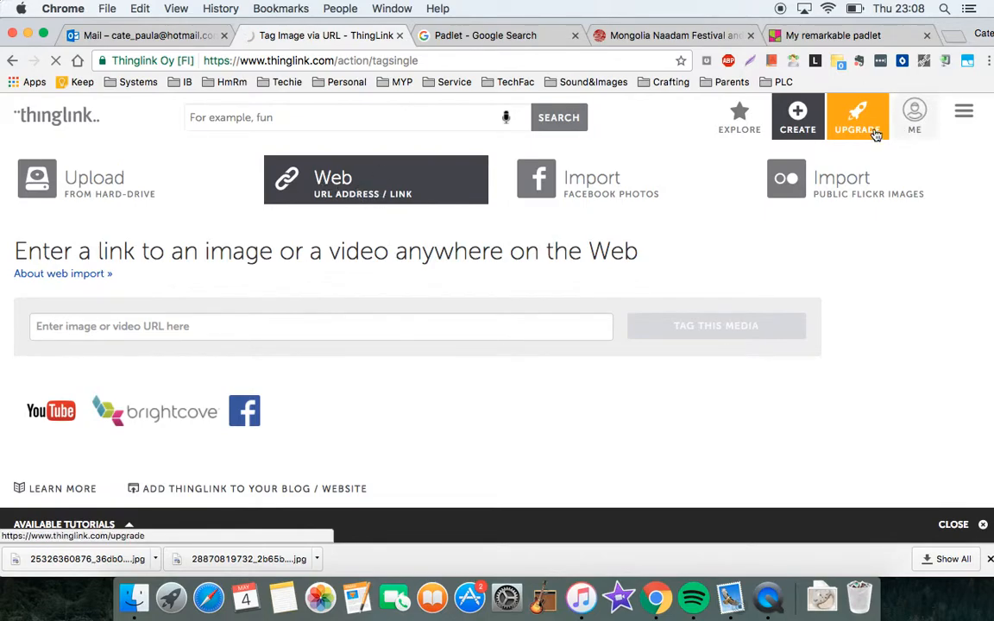
pyautogui.click(799, 117)
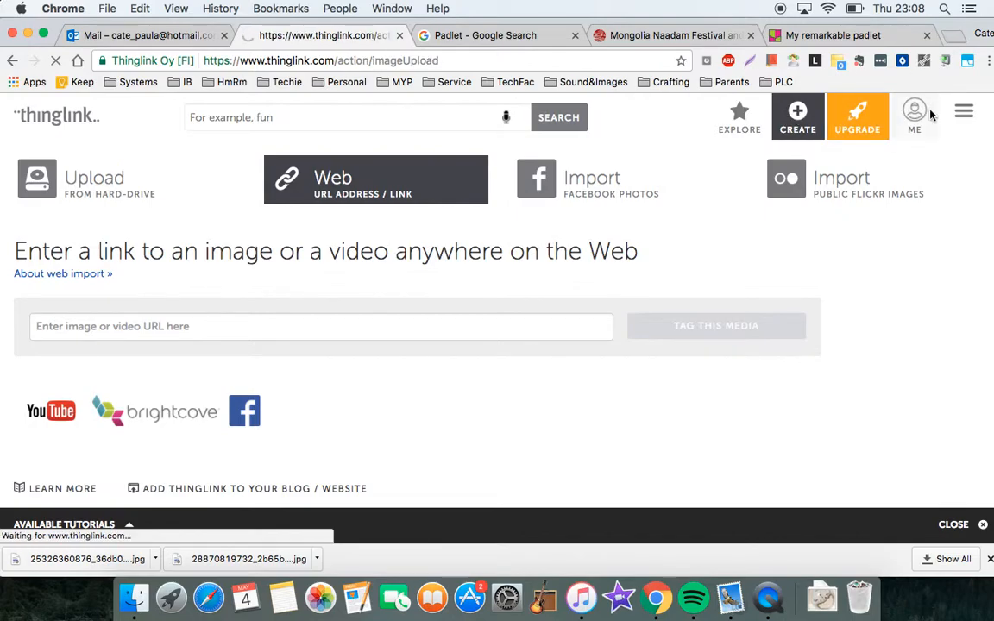
pyautogui.click(913, 121)
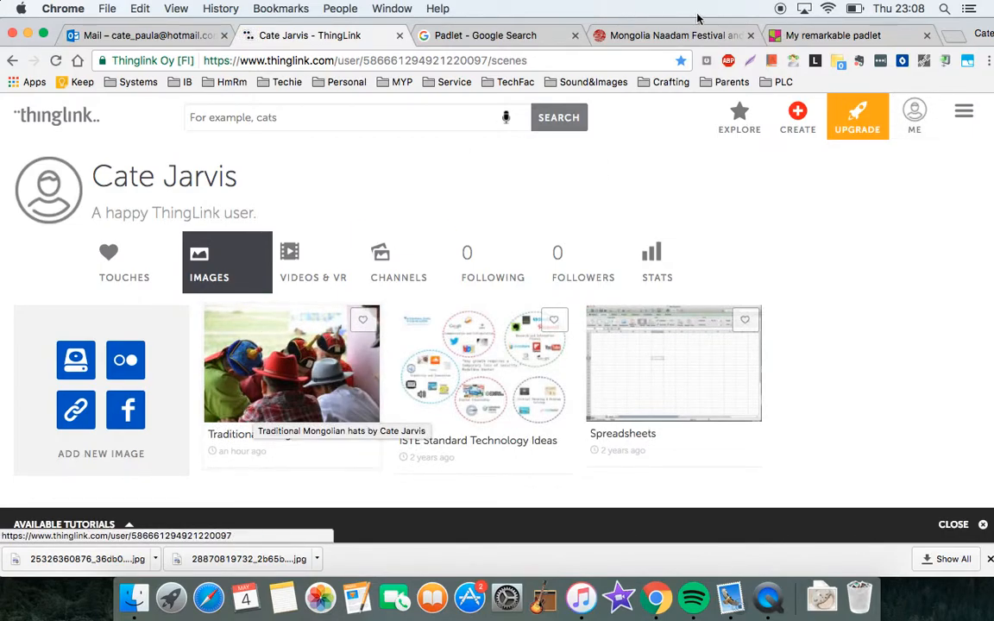
# Step: View the blank post on the padlet and the Discover Mongolia Naadam festival page that serves as link source
pyautogui.click(798, 35)
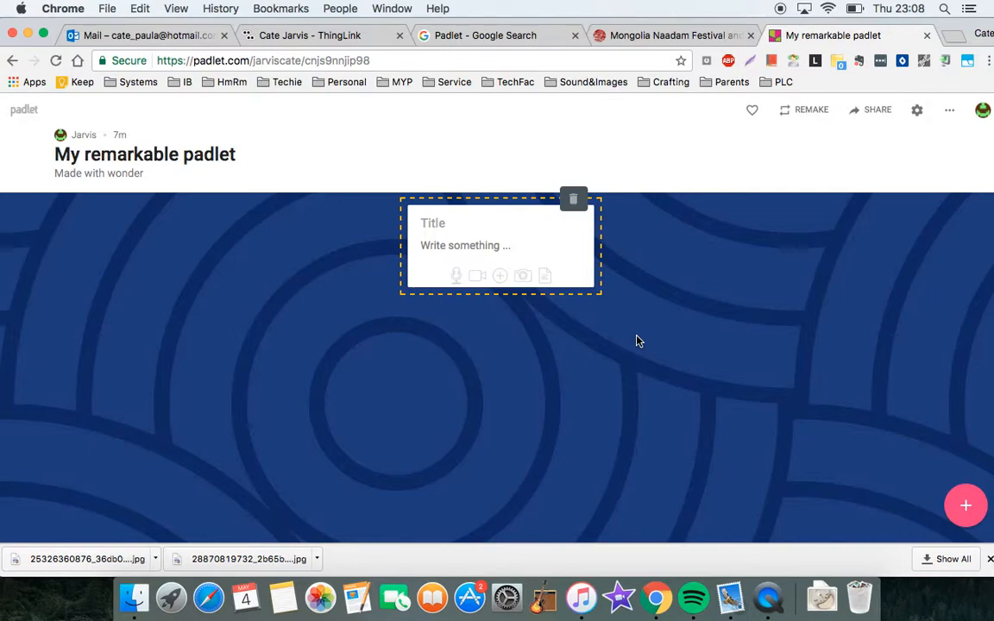
pyautogui.click(663, 36)
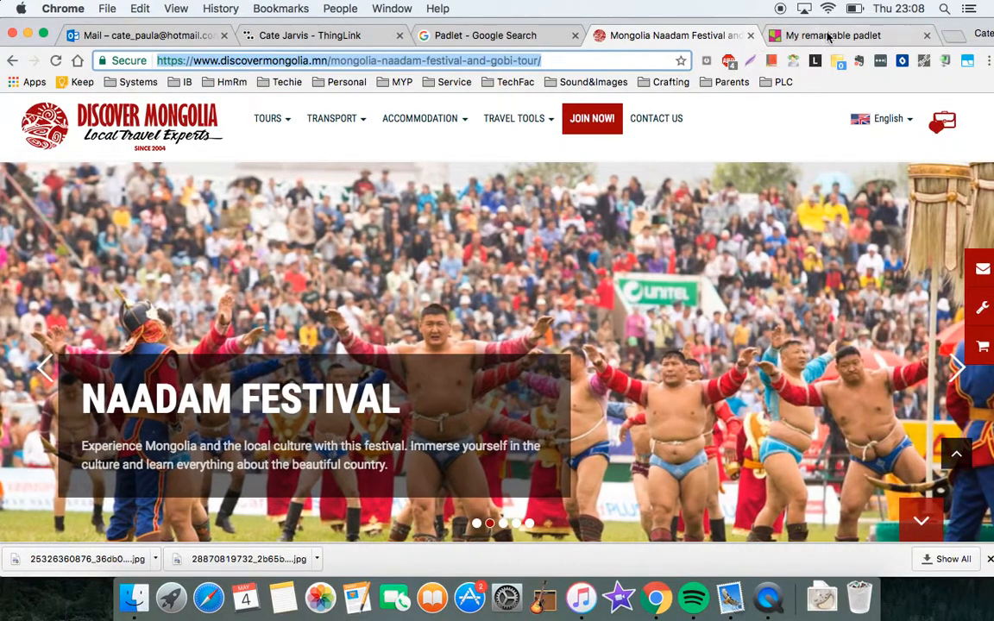
pyautogui.click(828, 35)
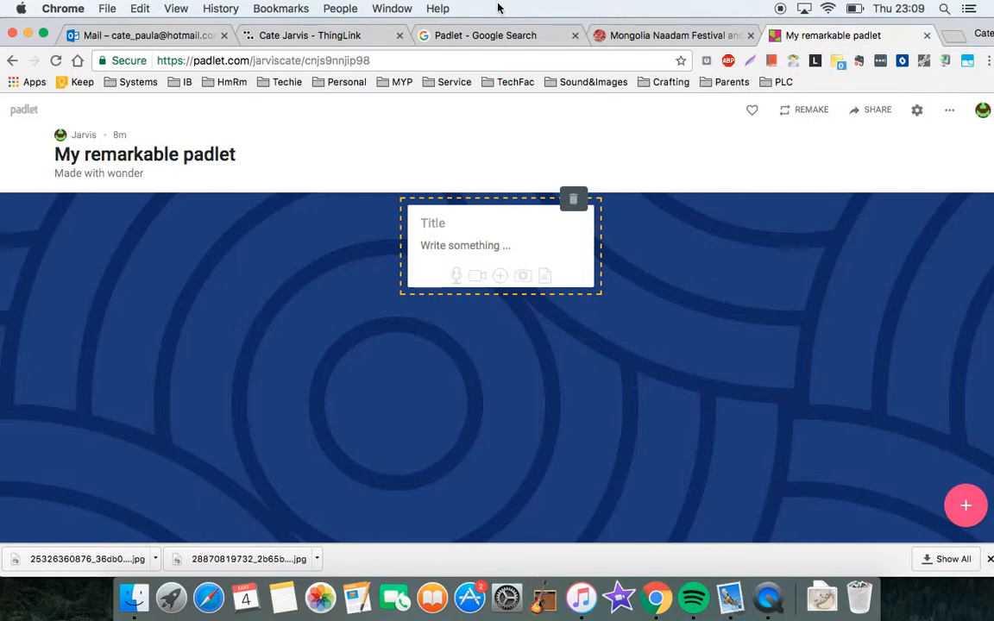
# Step: Open the Traditional Mongolian hats image in ThingLink's tag editor and place a new tag on the grass above the hats
pyautogui.click(302, 39)
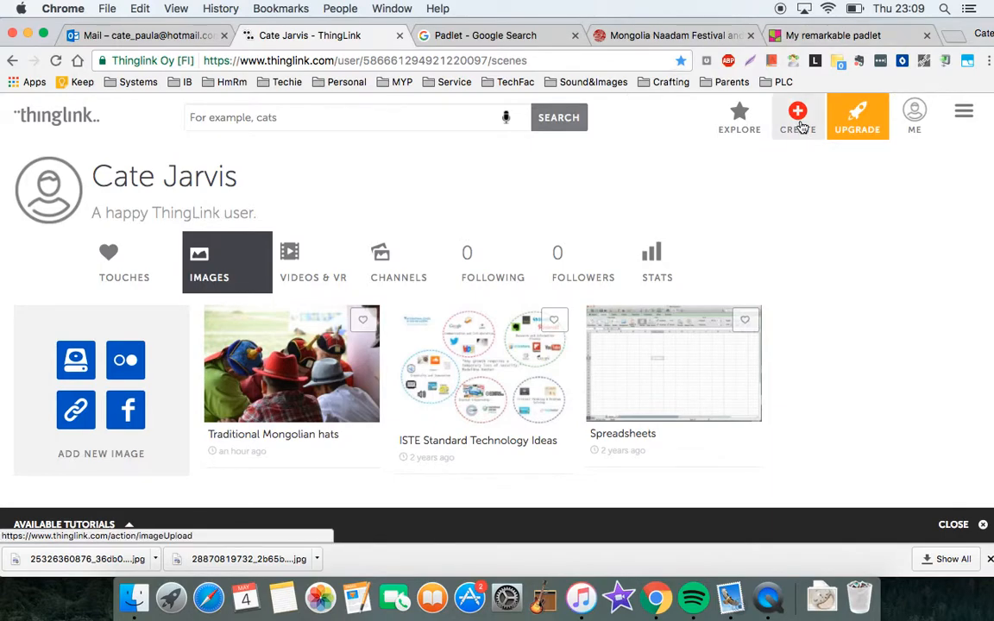
pyautogui.click(333, 356)
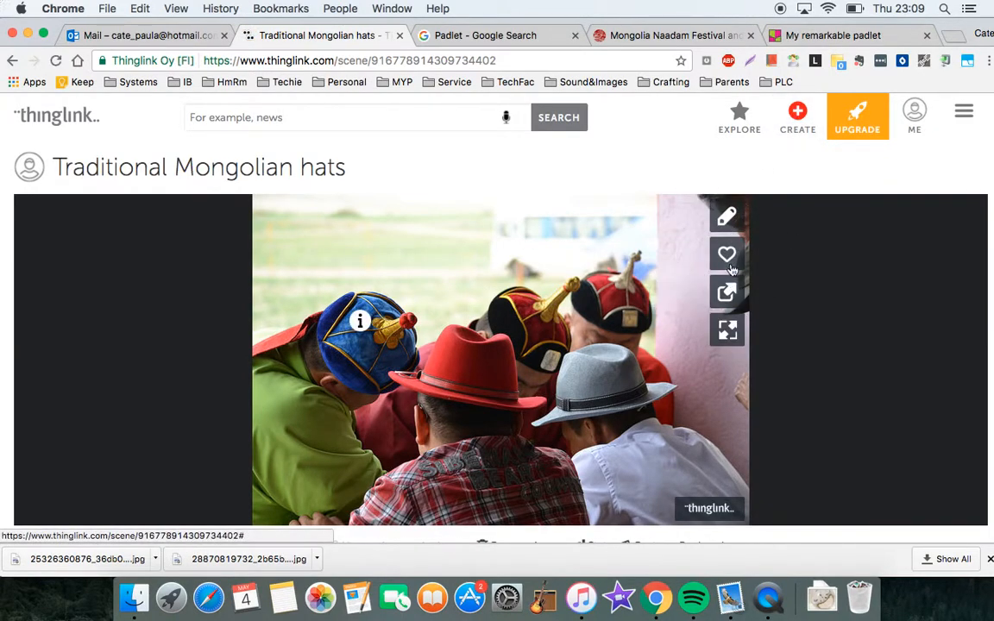
pyautogui.click(728, 226)
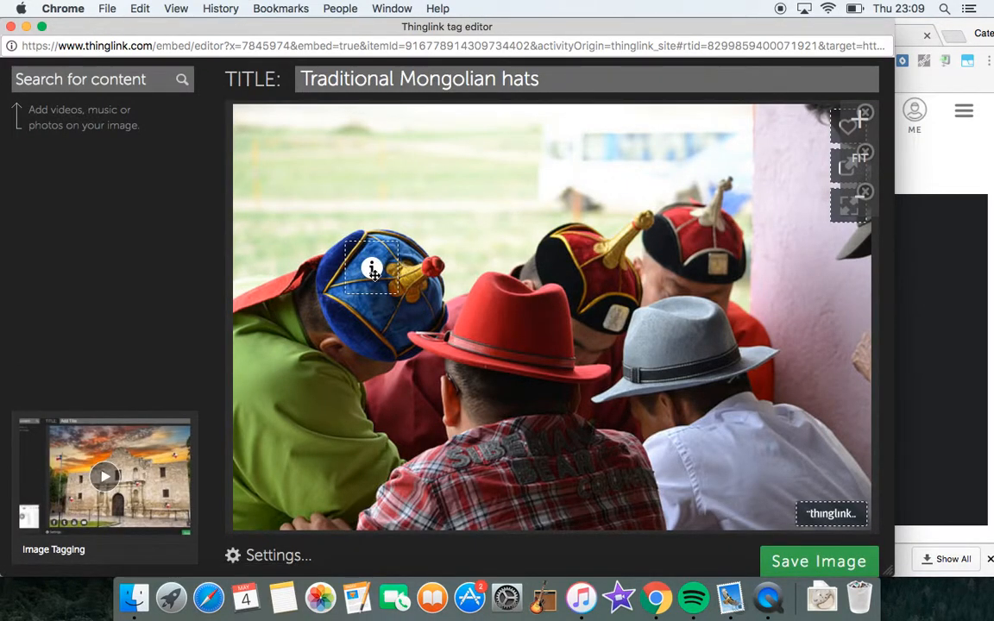
pyautogui.click(505, 172)
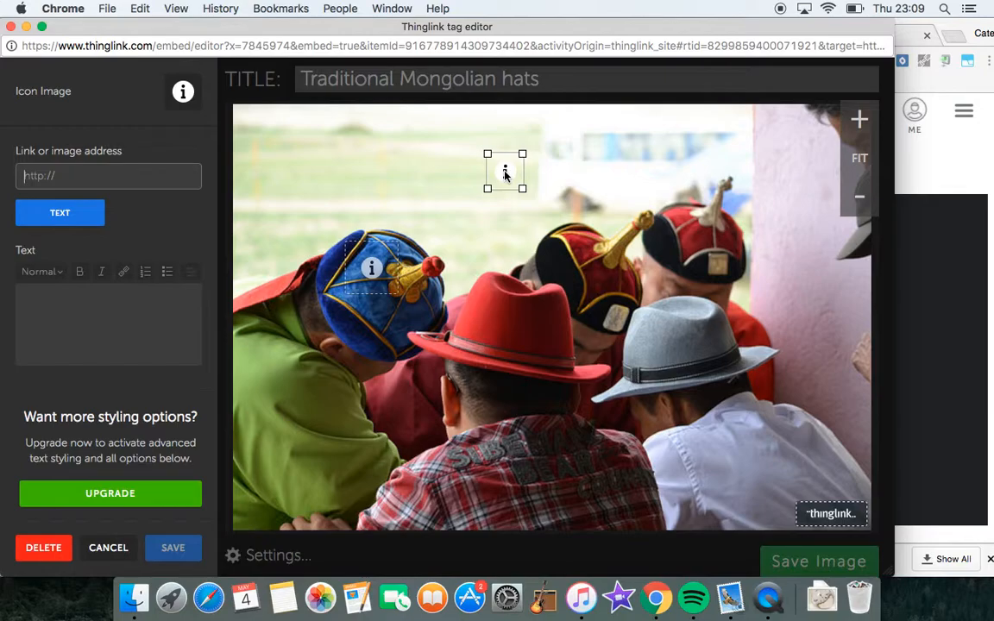
# Step: Copy the Discover Mongolia Naadam festival and Gobi tour page address and paste it as the new tag's link
pyautogui.moveTo(697, 28); pyautogui.dragTo(510, 103)
pyautogui.click(660, 35)
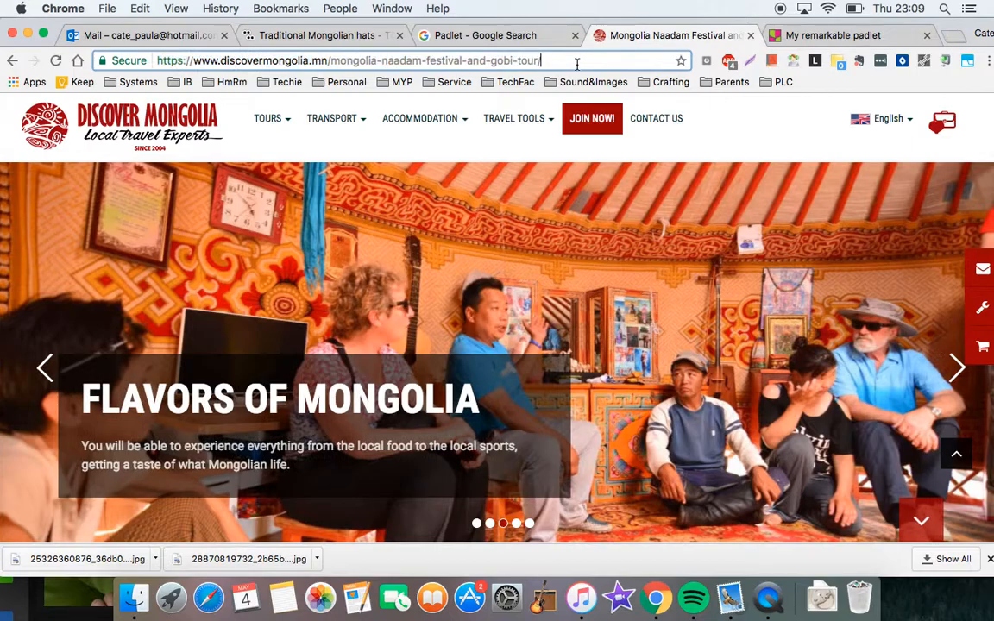
pyautogui.moveTo(577, 64); pyautogui.dragTo(52, 65)
pyautogui.press('super+c')
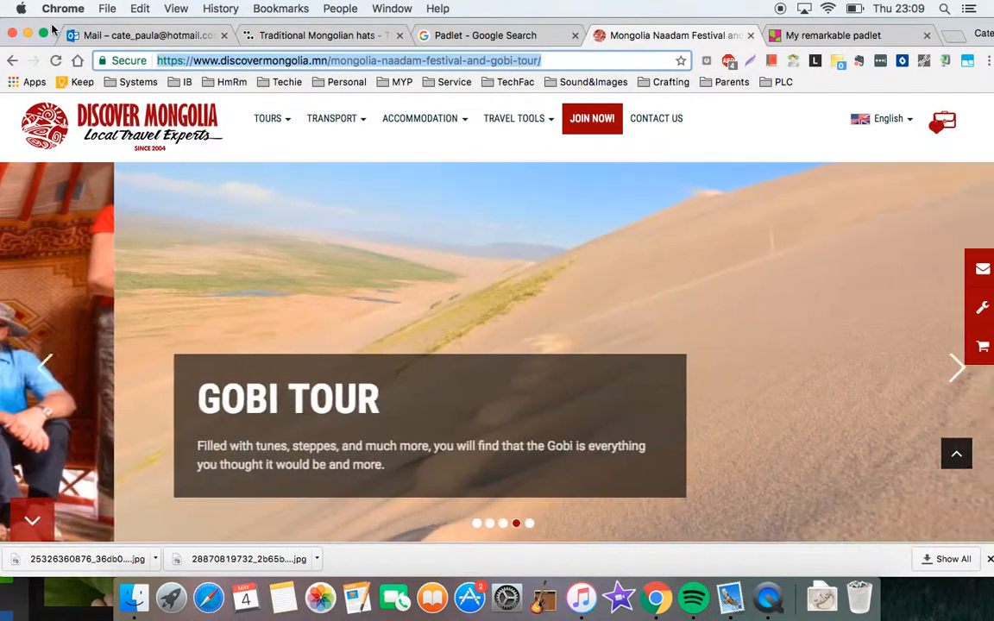
pyautogui.moveTo(53, 30); pyautogui.dragTo(491, 31)
pyautogui.moveTo(380, 103); pyautogui.dragTo(637, 27)
pyautogui.click(135, 181)
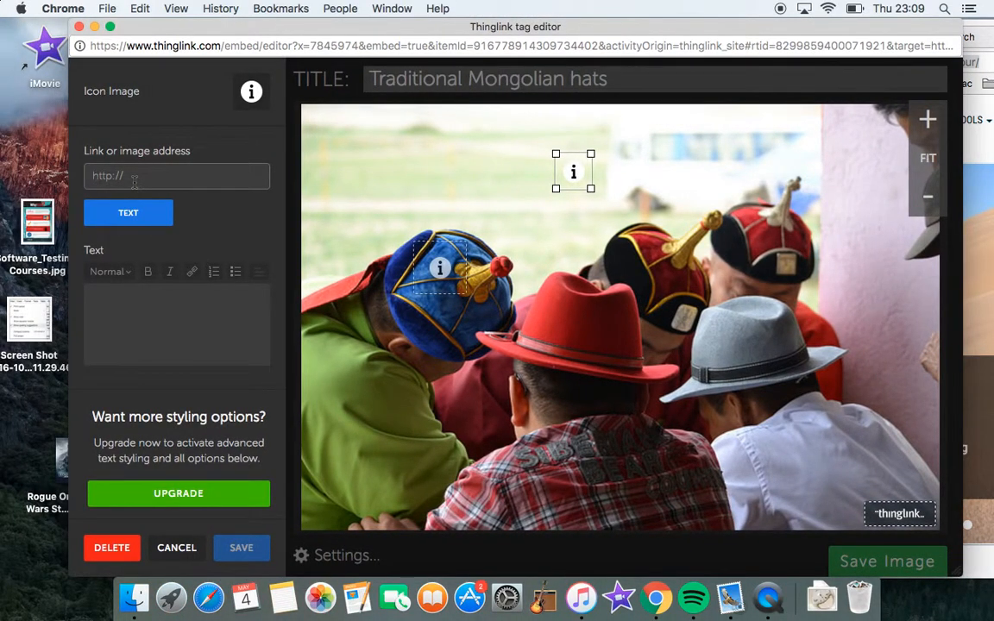
pyautogui.press('super+v')
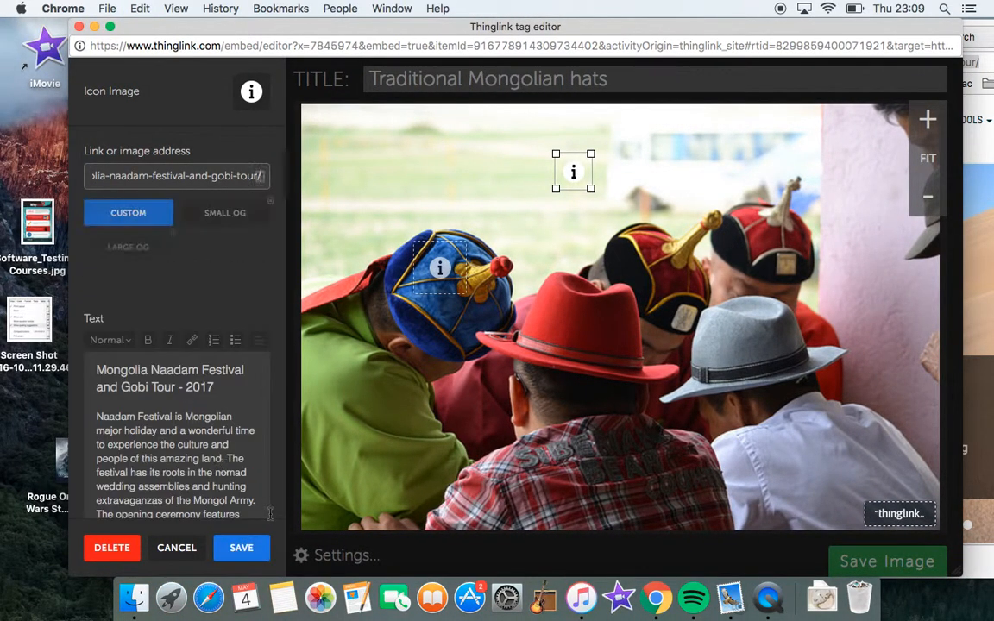
# Step: Replace the tag's text with "Festival with horses and wrestling" and save both the tag and the image
pyautogui.moveTo(96, 369); pyautogui.dragTo(268, 565)
pyautogui.press('BackSpace')
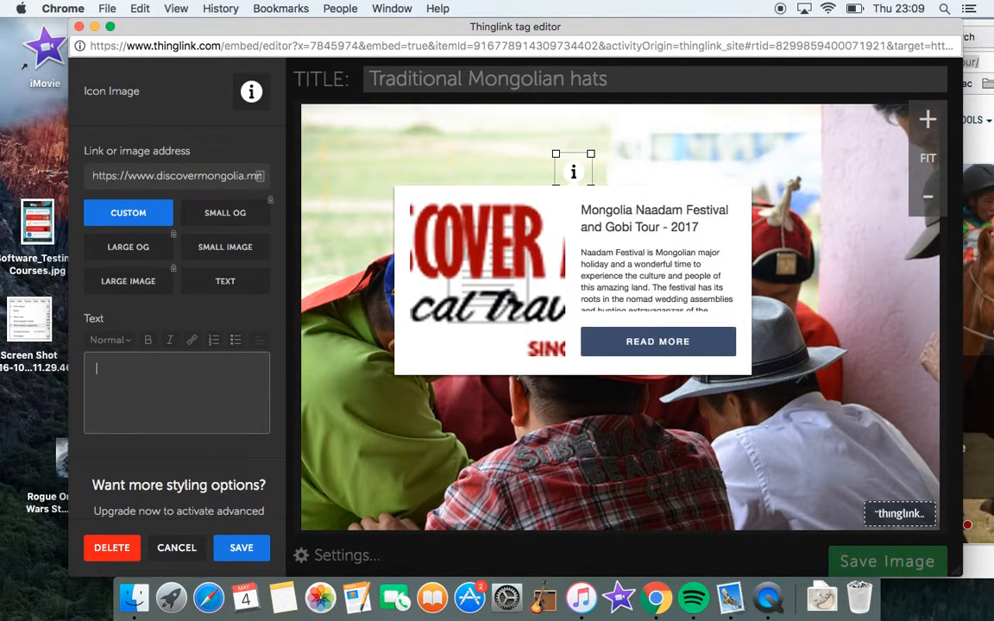
pyautogui.write('Fes')
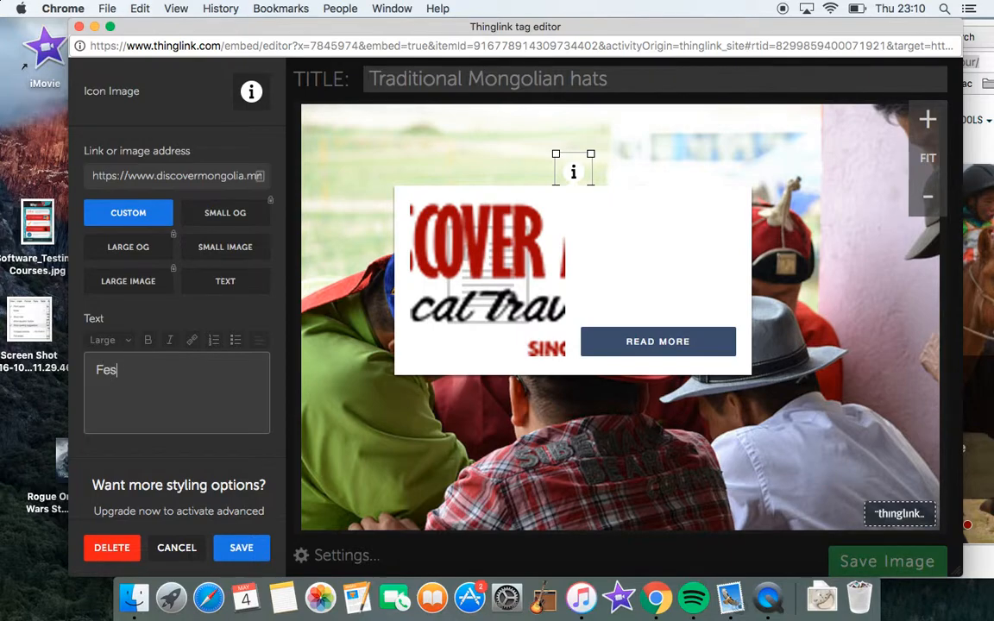
pyautogui.write('tival wi')
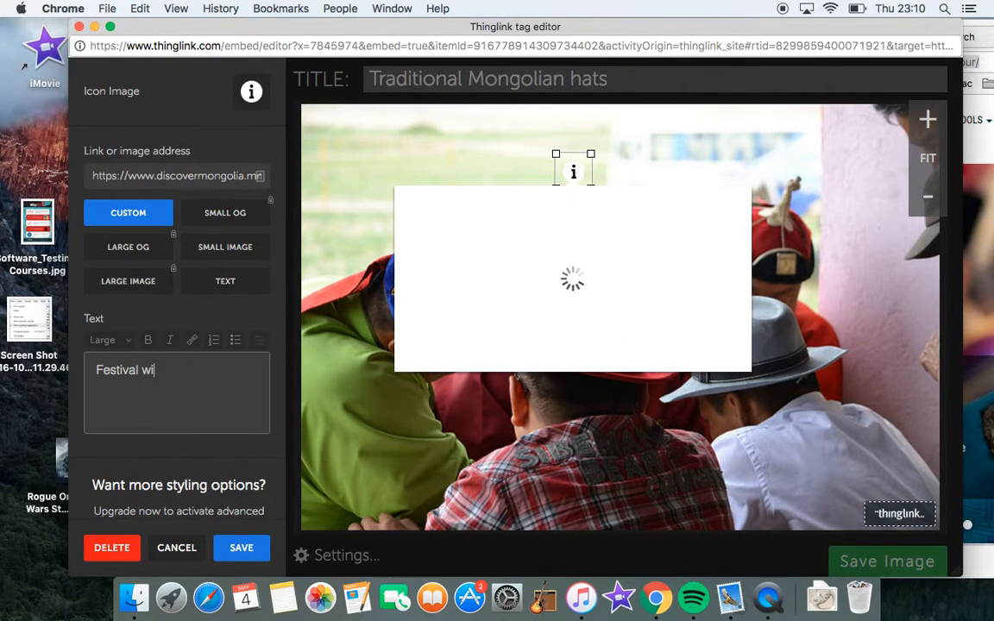
pyautogui.write('th horse and')
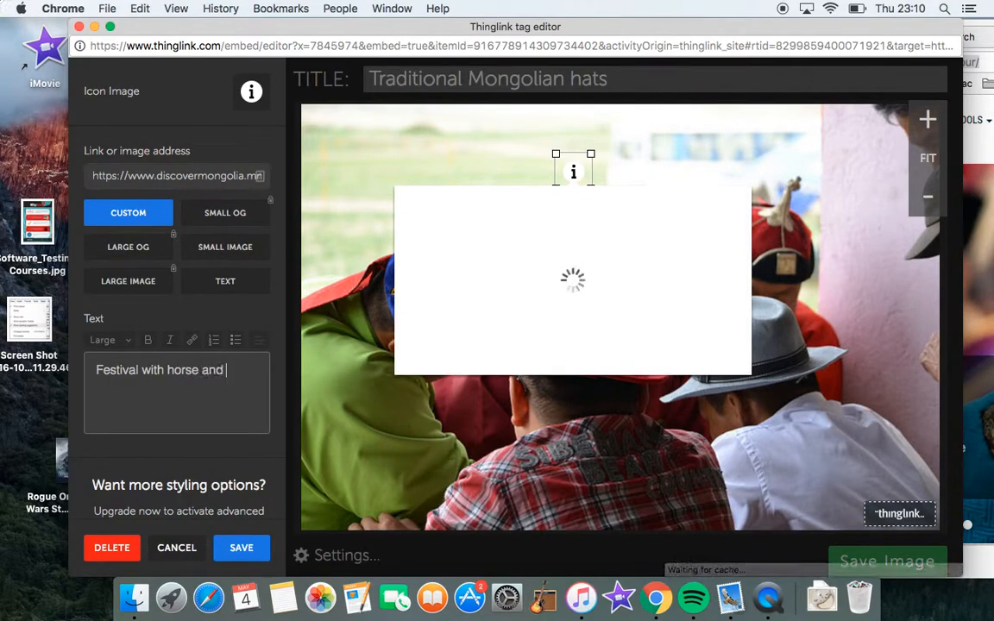
pyautogui.press('BackSpace')
pyautogui.press('BackSpace')
pyautogui.press('BackSpace')
pyautogui.press('BackSpace')
pyautogui.press('BackSpace')
pyautogui.write('s an')
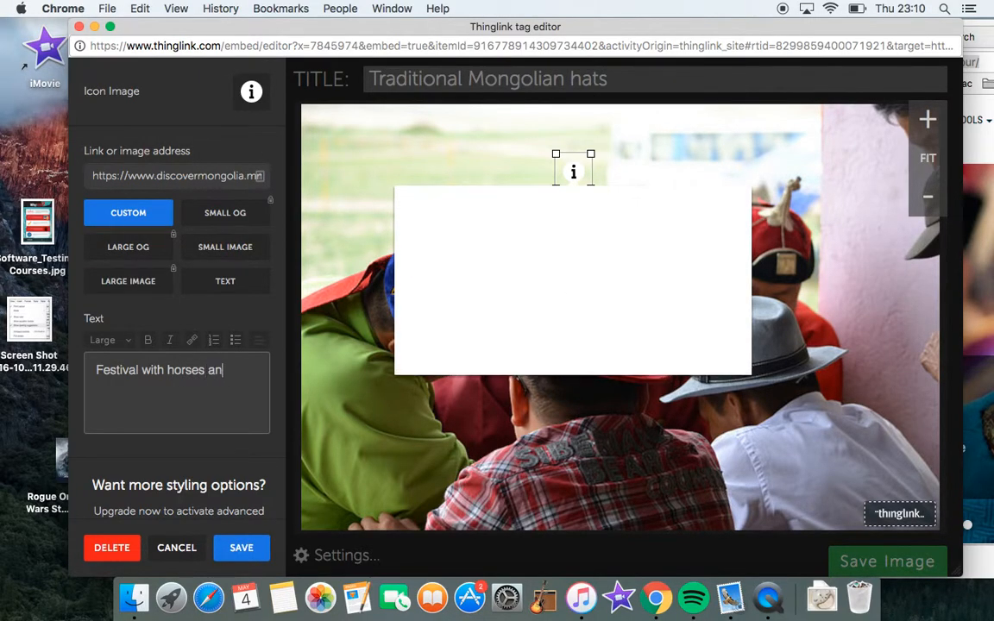
pyautogui.write('d wrestling')
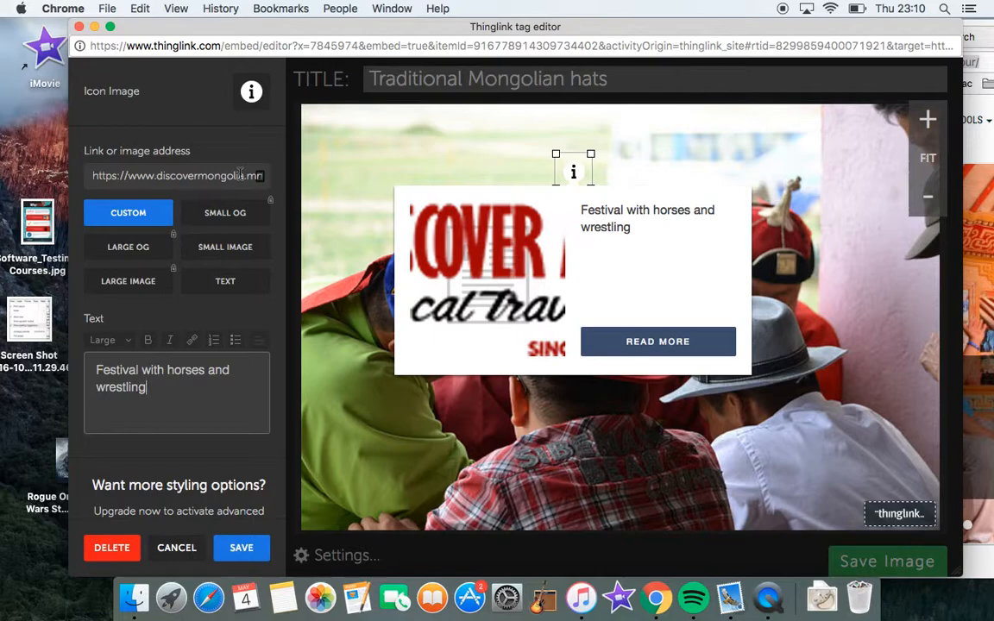
pyautogui.click(259, 547)
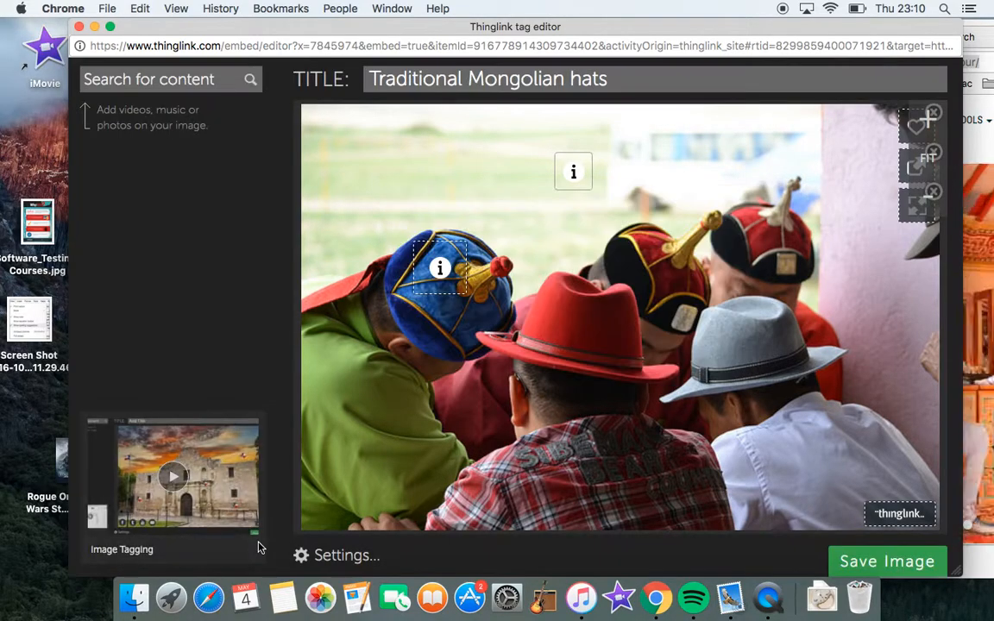
pyautogui.click(888, 562)
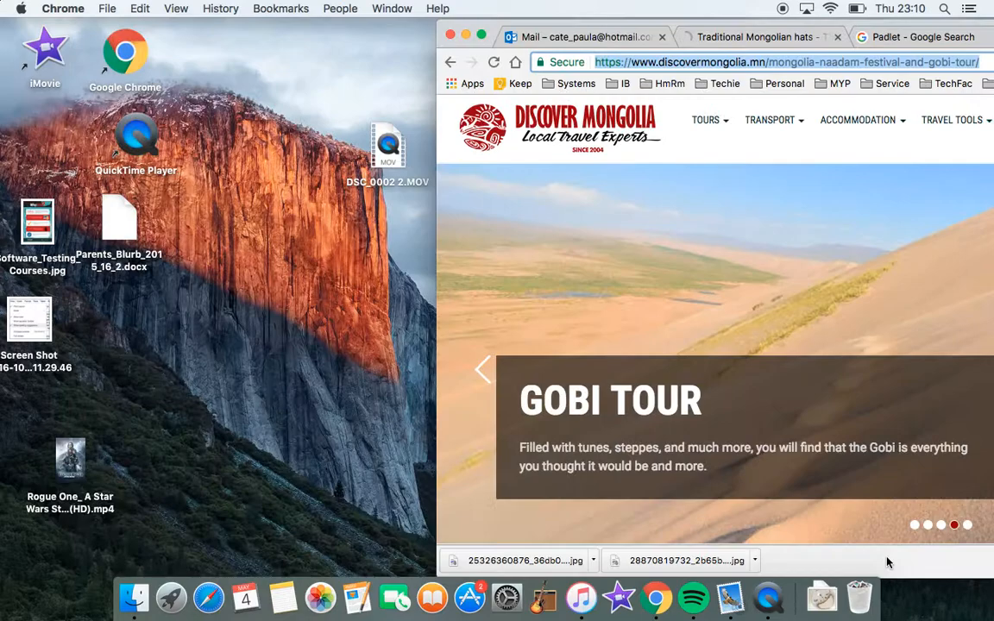
# Step: Return to the Traditional Mongolian hats page in ThingLink and copy the image's share link
pyautogui.doubleClick(850, 31)
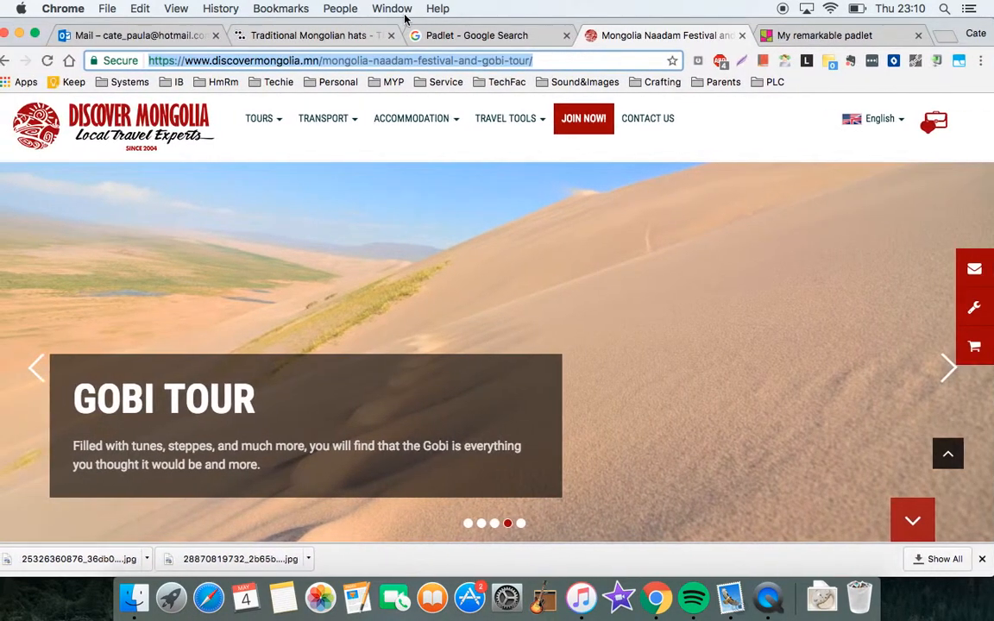
pyautogui.click(332, 35)
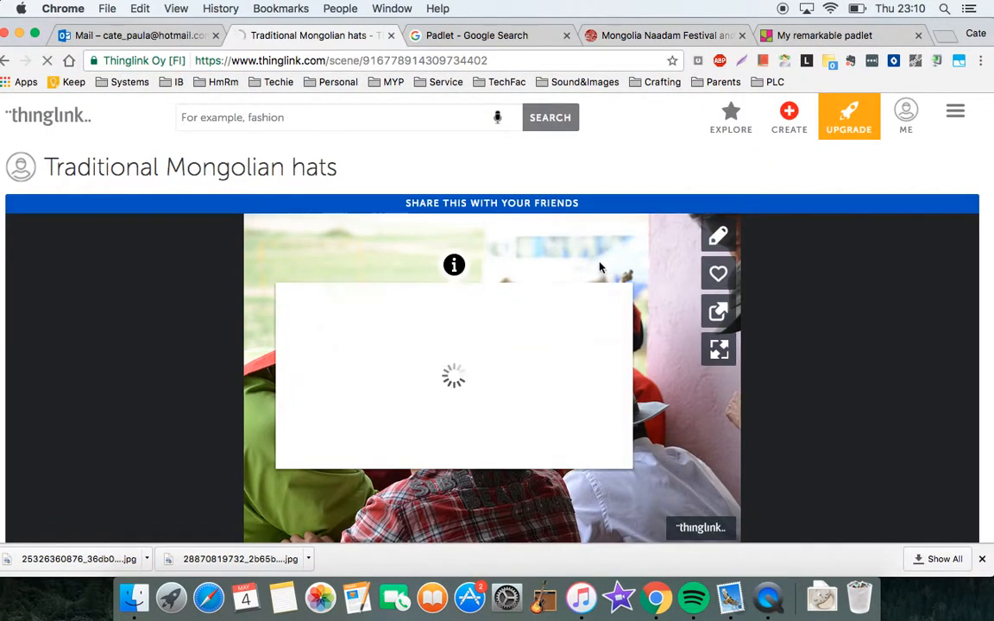
pyautogui.click(712, 316)
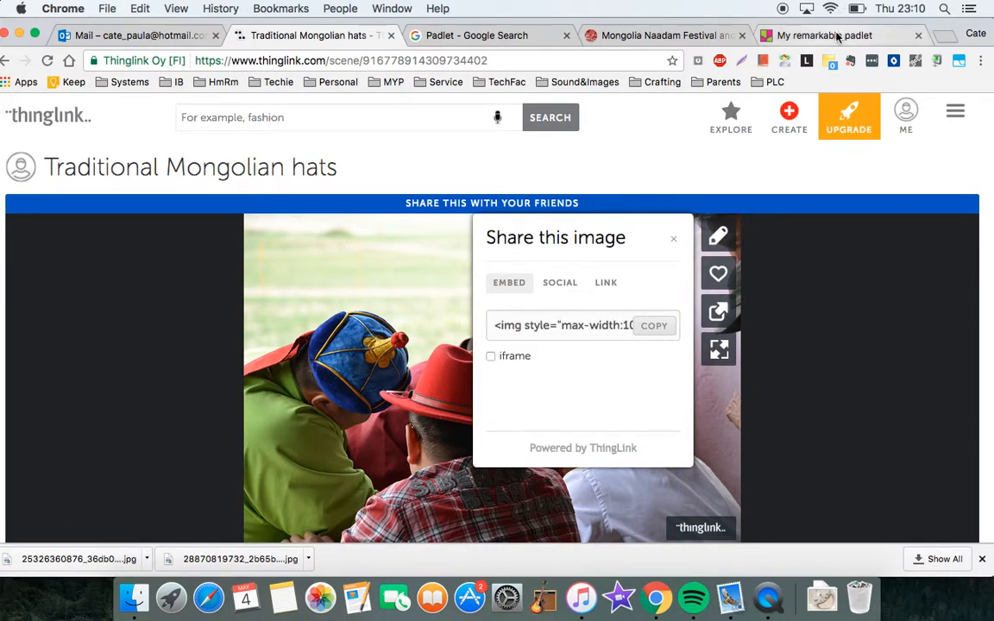
pyautogui.click(755, 36)
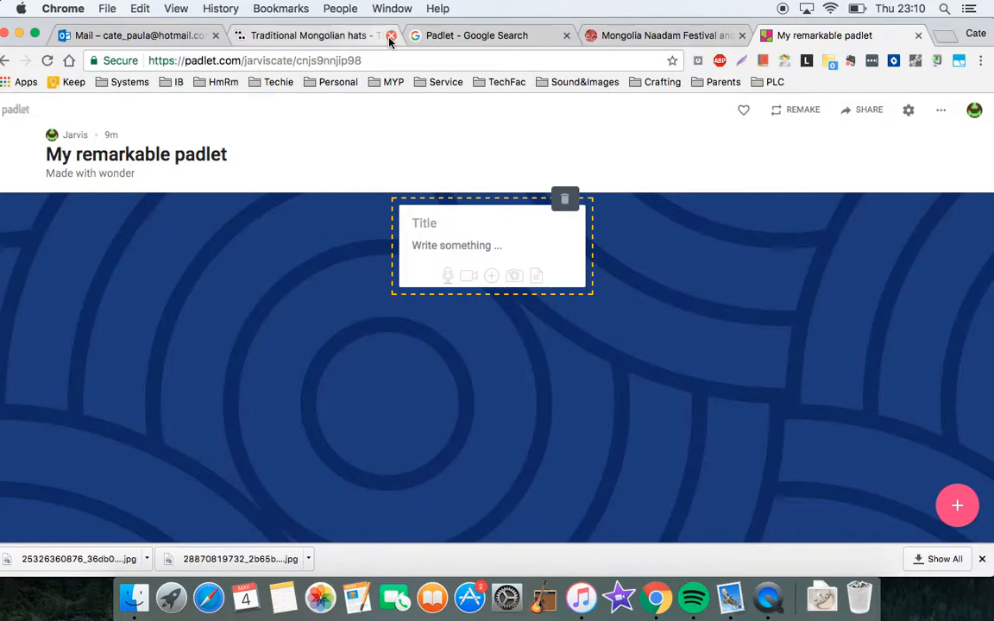
pyautogui.click(322, 36)
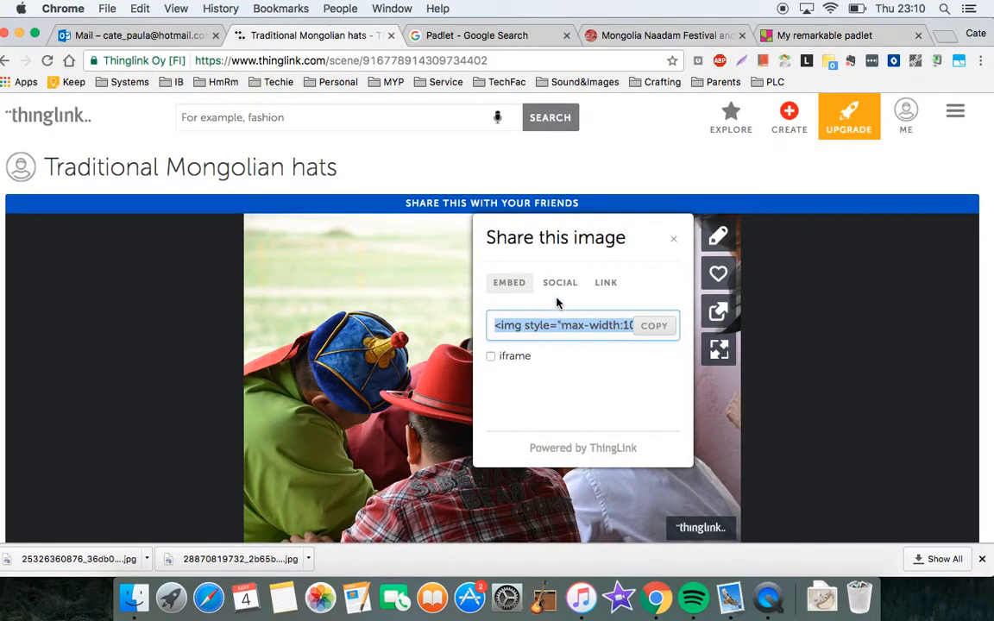
pyautogui.click(603, 284)
pyautogui.click(557, 327)
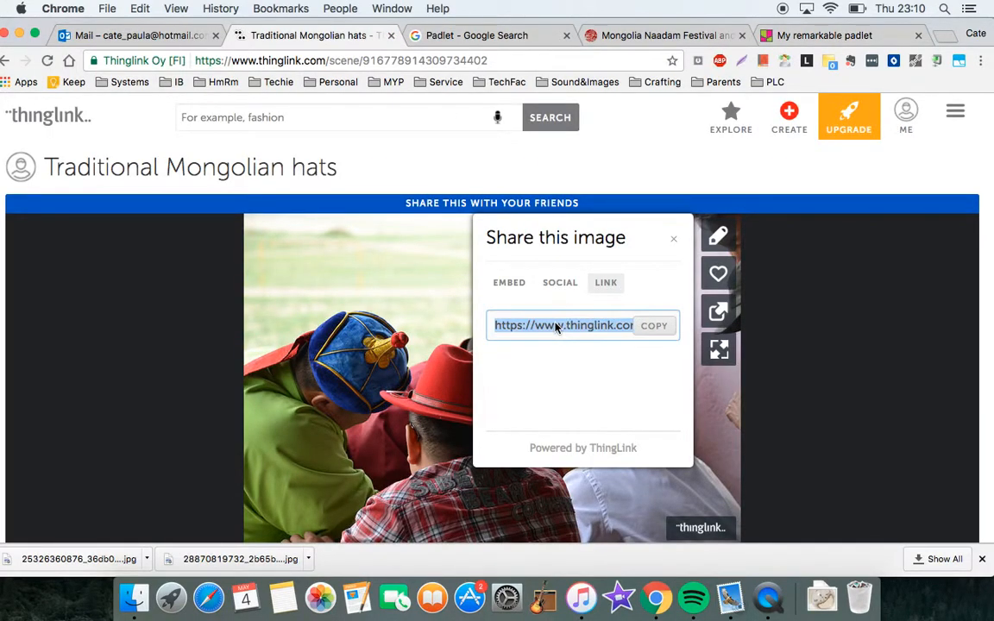
pyautogui.press('super+c')
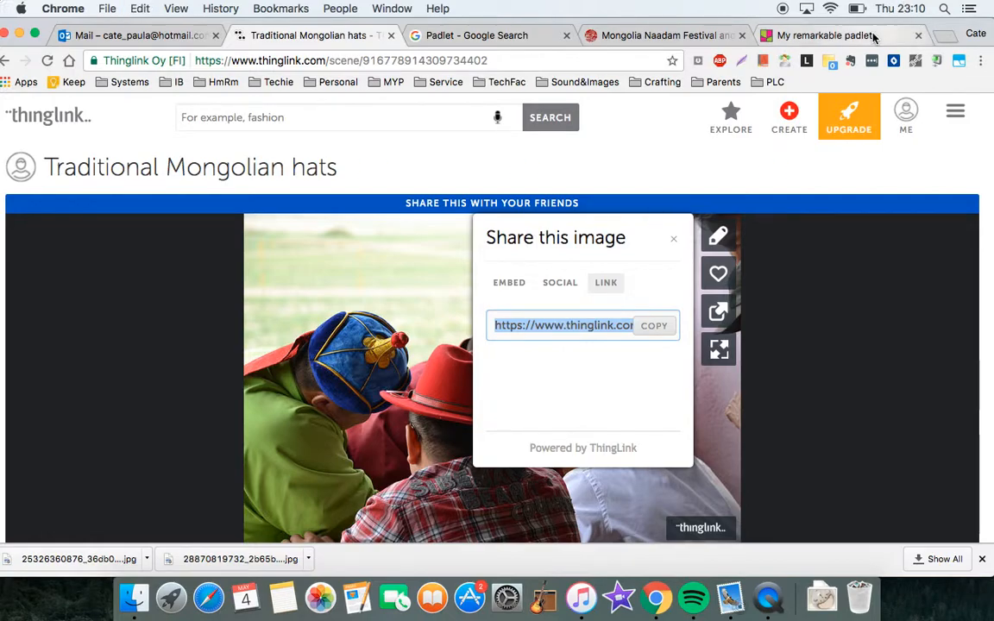
# Step: Switch to My remarkable padlet in Padlet and attach the copied ThingLink image link to the blank post as a web attachment
pyautogui.click(819, 36)
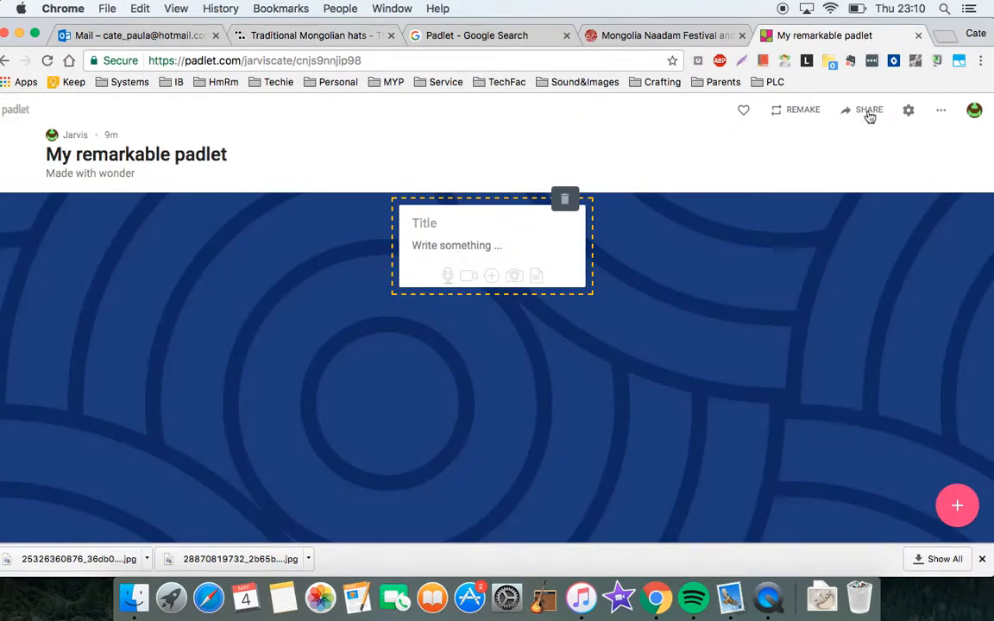
pyautogui.click(491, 276)
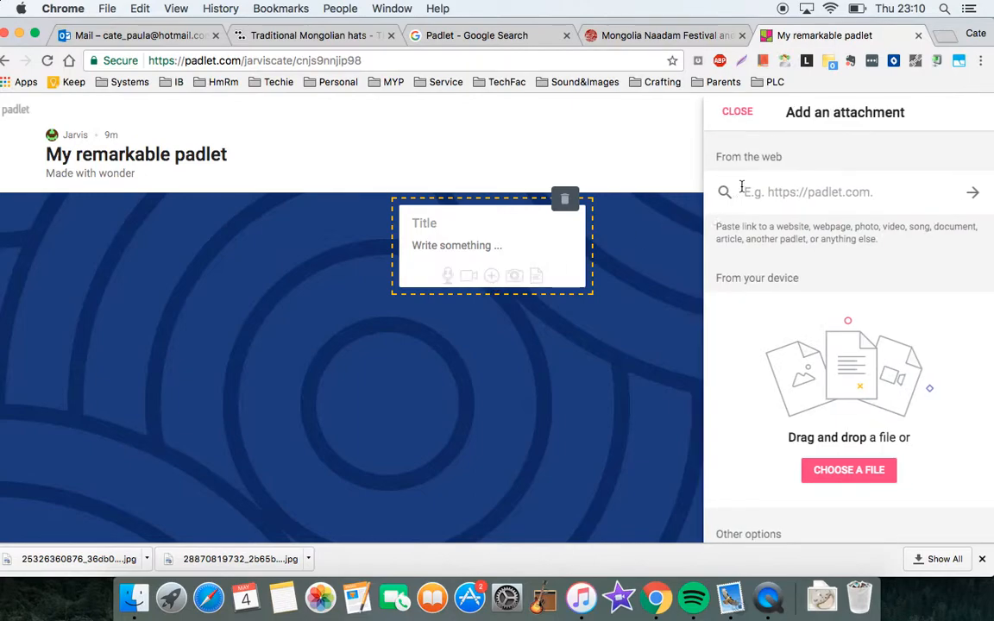
pyautogui.press('super+v')
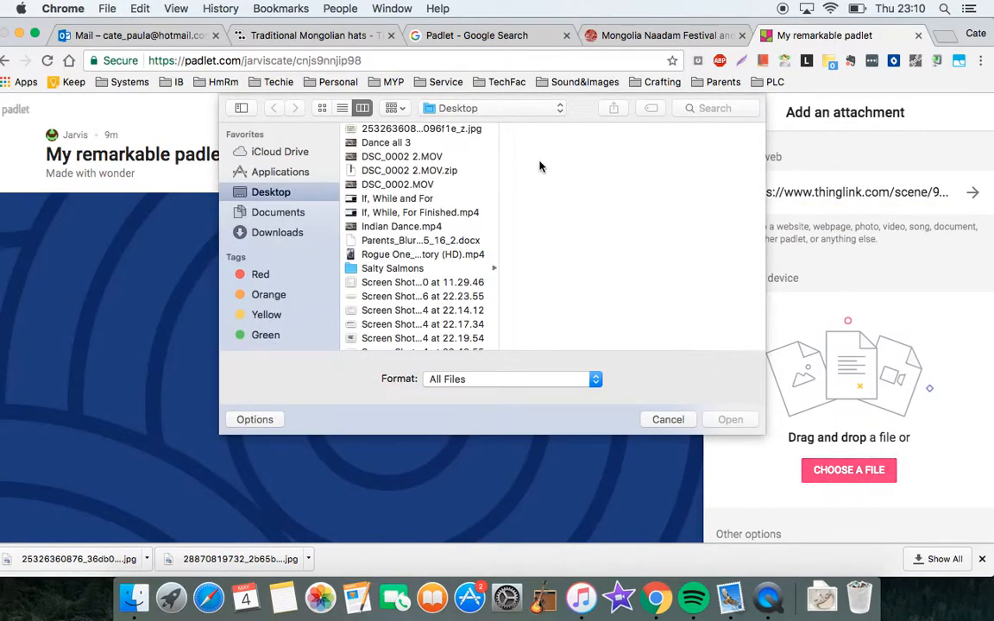
pyautogui.click(669, 420)
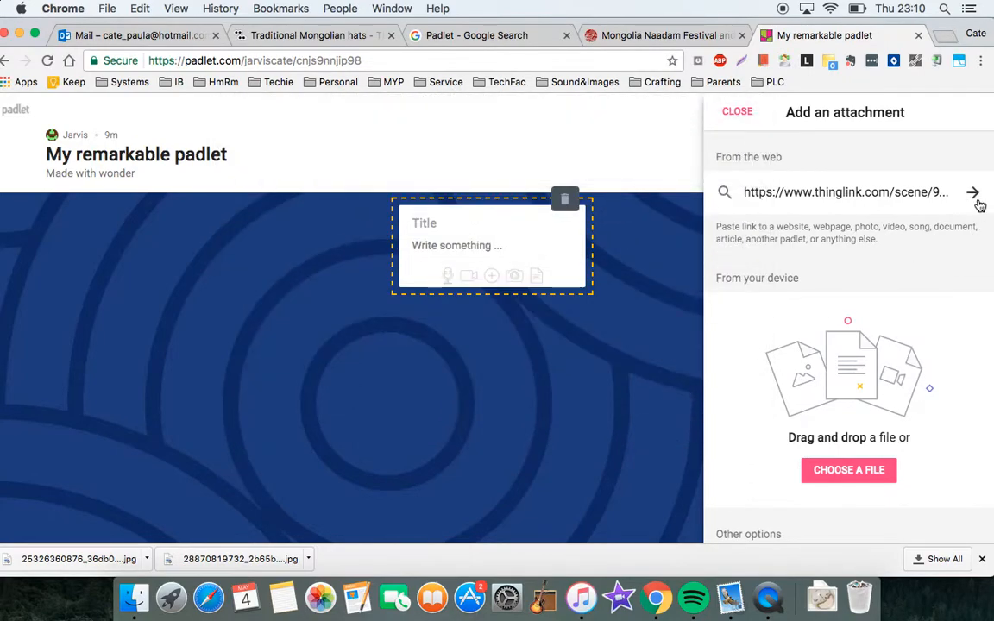
pyautogui.click(973, 192)
pyautogui.click(969, 111)
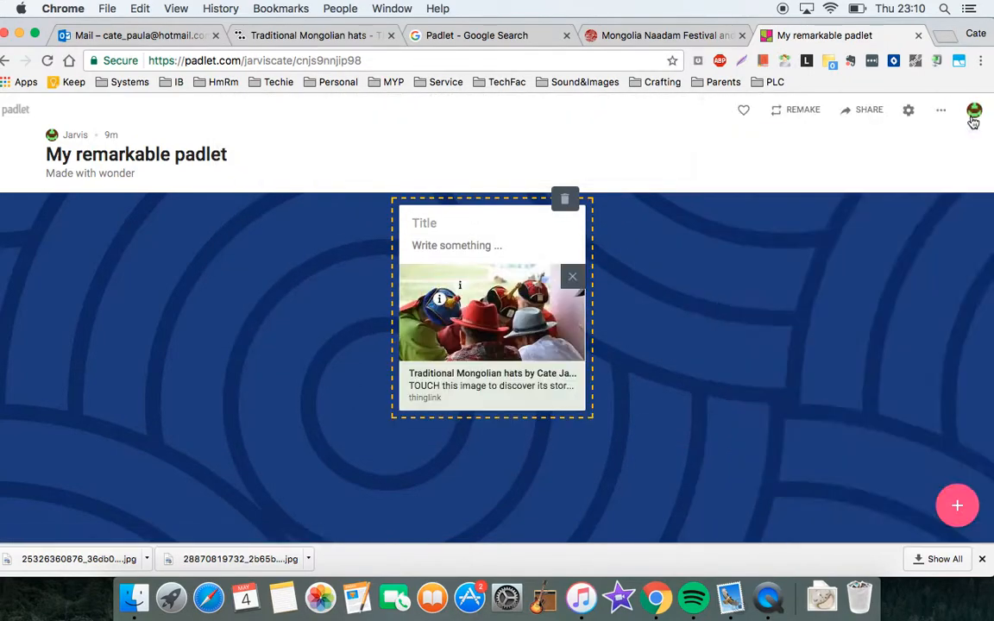
pyautogui.click(424, 222)
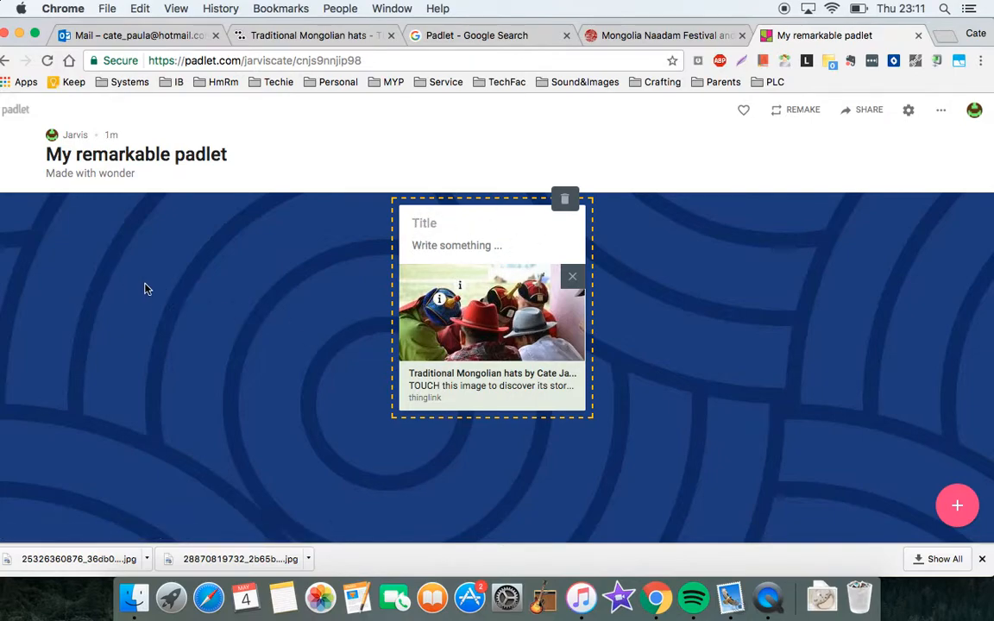
# Step: Open the post's attached hats image and examine the tags on the blue hat and on the grass
pyautogui.click(441, 304)
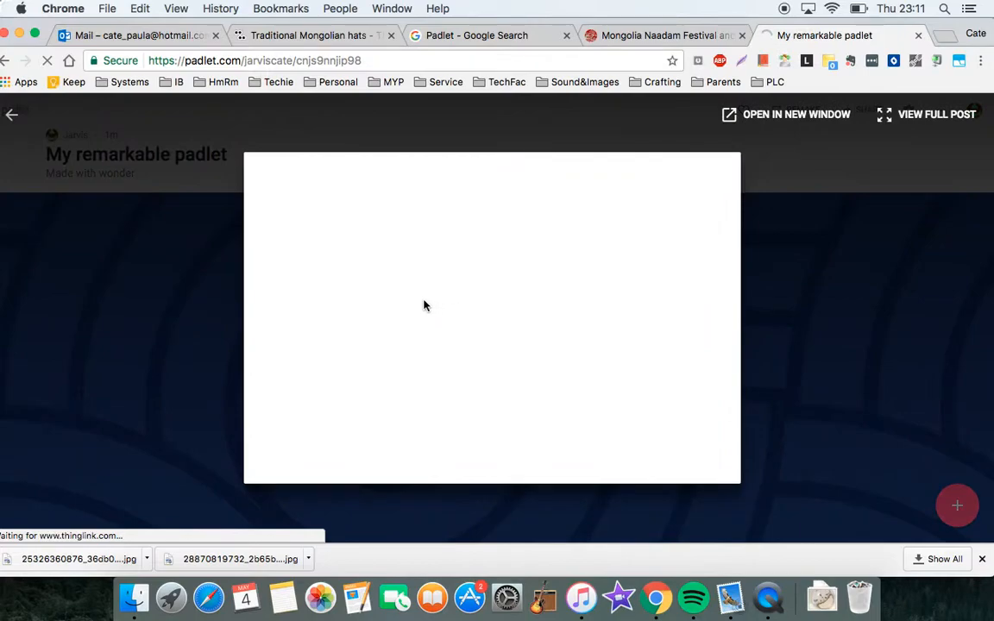
pyautogui.moveTo(361, 285)
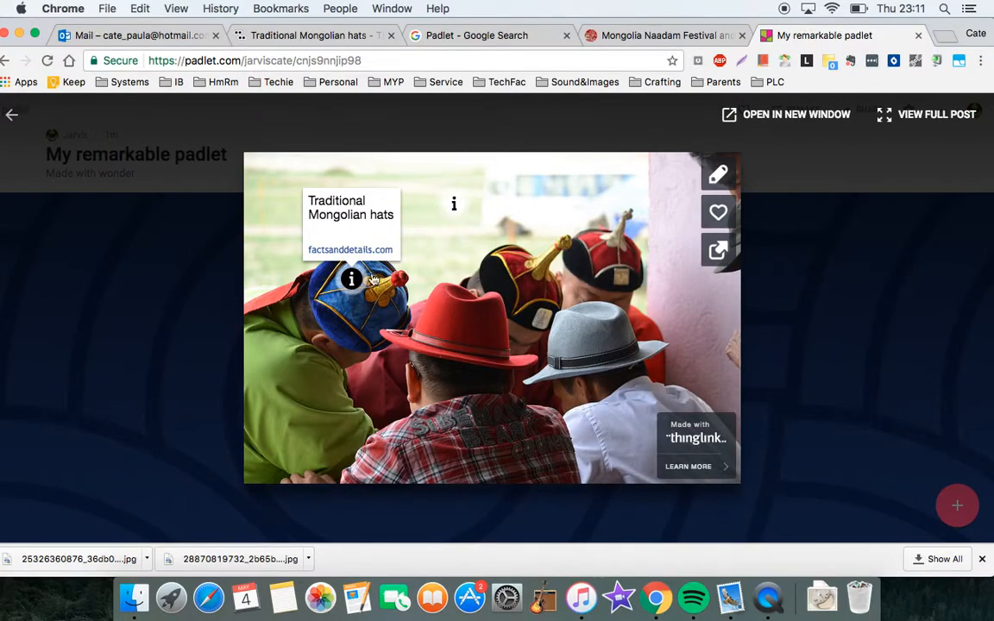
pyautogui.moveTo(454, 204)
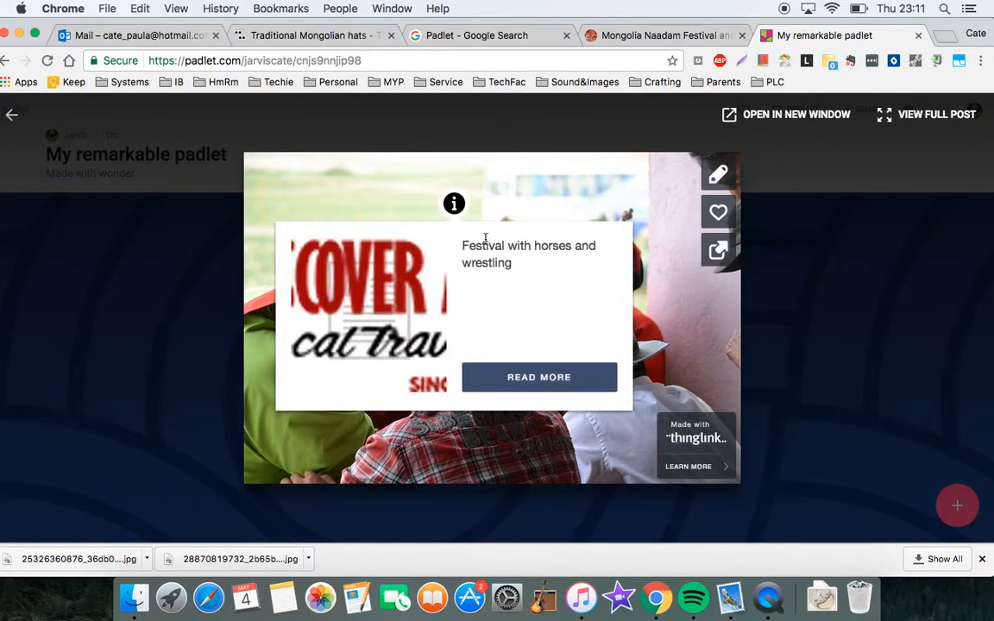